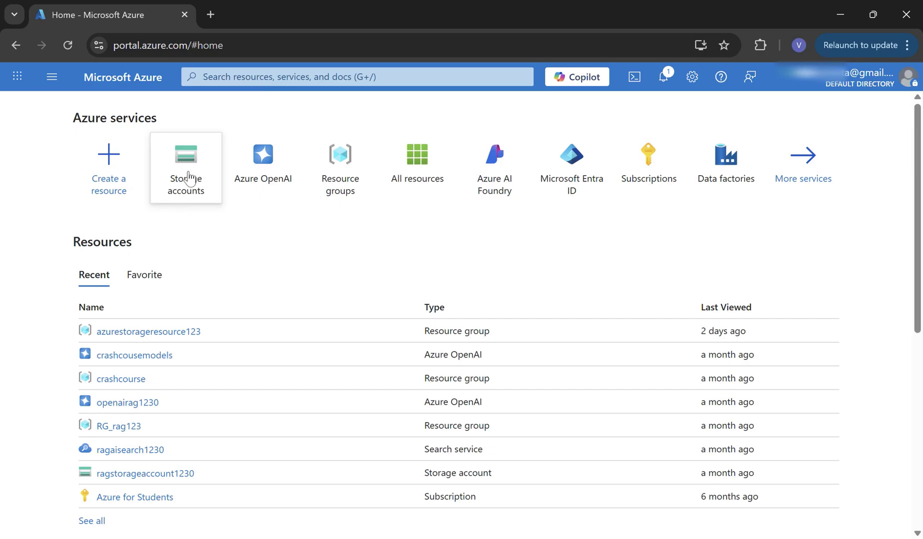
mouse_move(193, 170)
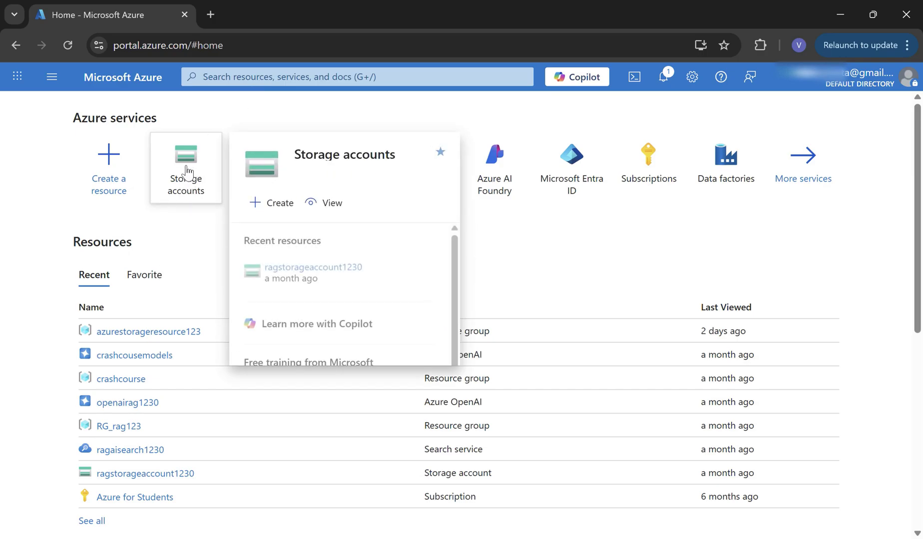
left_click(46, 77)
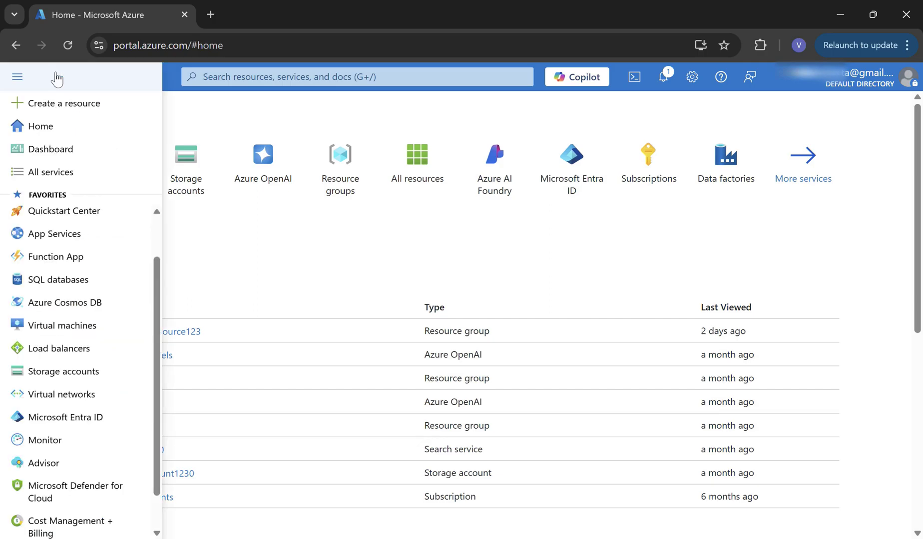
left_click(233, 265)
- Search the portal for "storage", open the Storage accounts service and start creating a new storage account
left_click(336, 79)
type("storage")
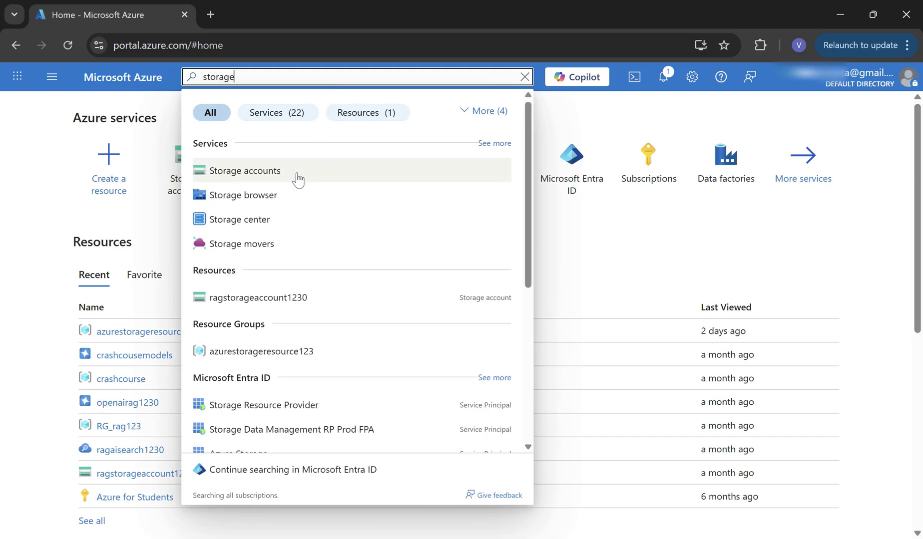
left_click(277, 180)
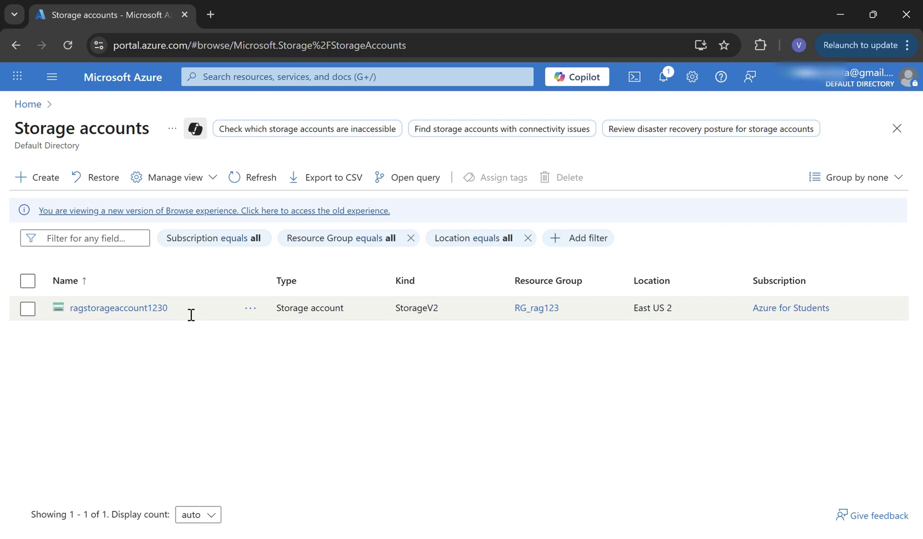
left_click(52, 184)
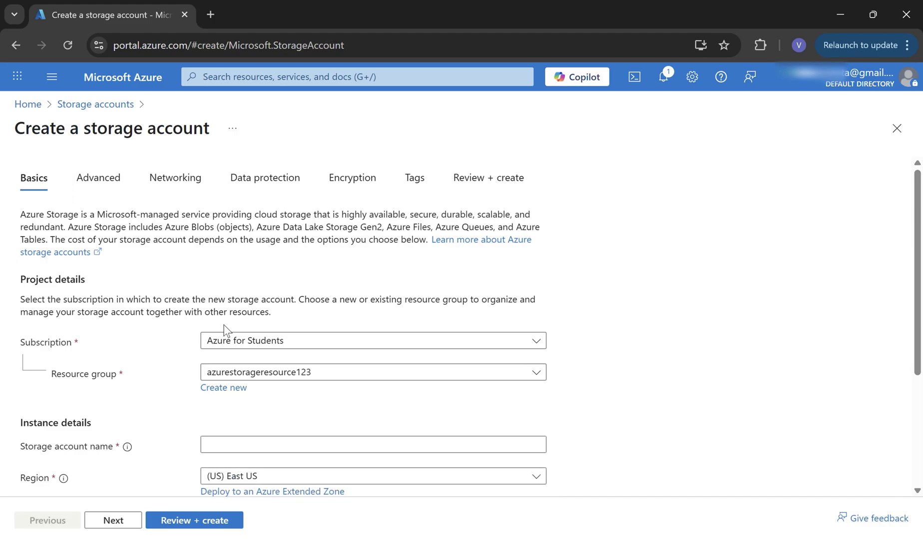
- Create a new resource group named umaresource123 for the storage account under the Azure for Students subscription
scroll(293, 283, "down", 1)
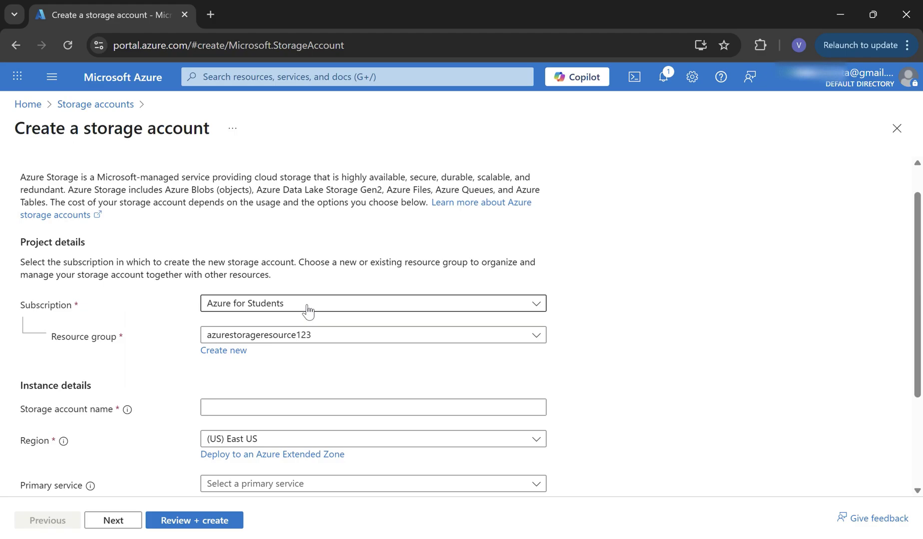
scroll(308, 312, "down", 1)
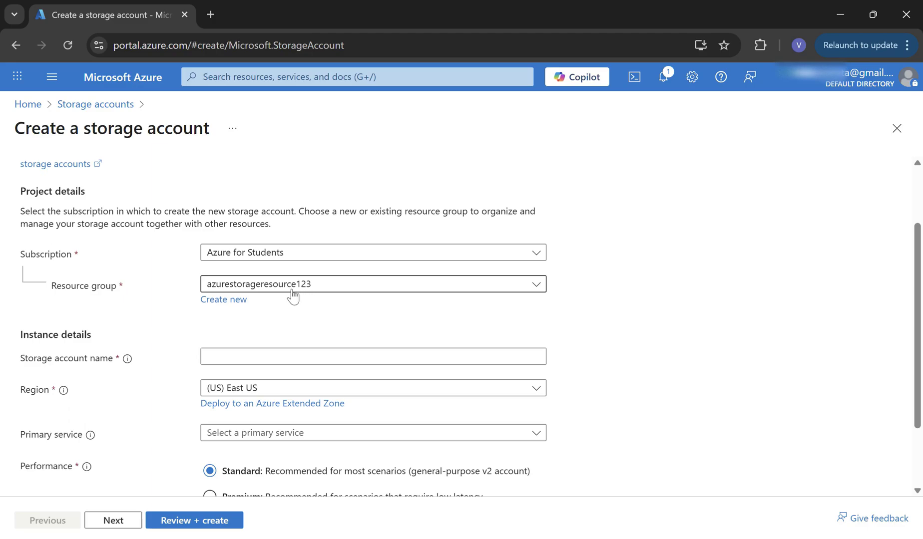
left_click(230, 302)
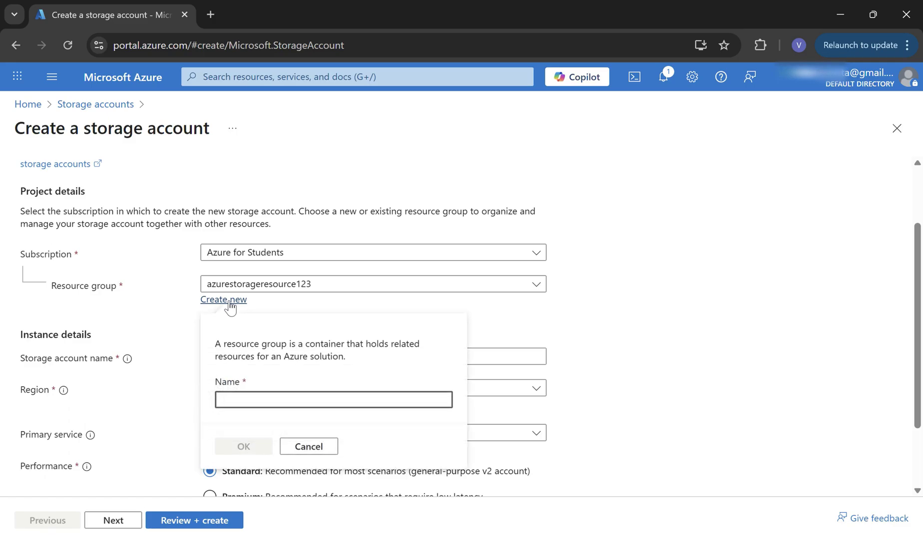
type("umaresou")
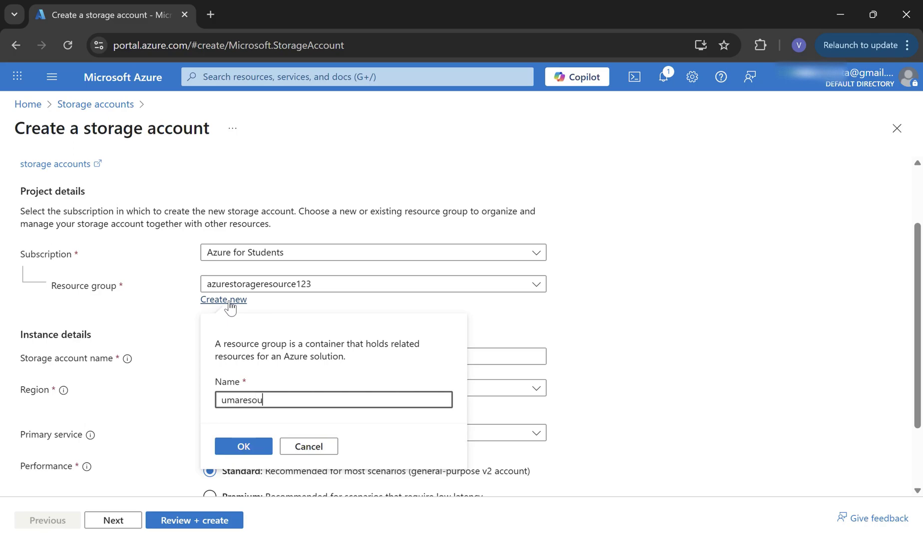
type("rce123")
left_click(258, 447)
- Name the storage account umastorage123 in the instance details
scroll(331, 334, "down", 2)
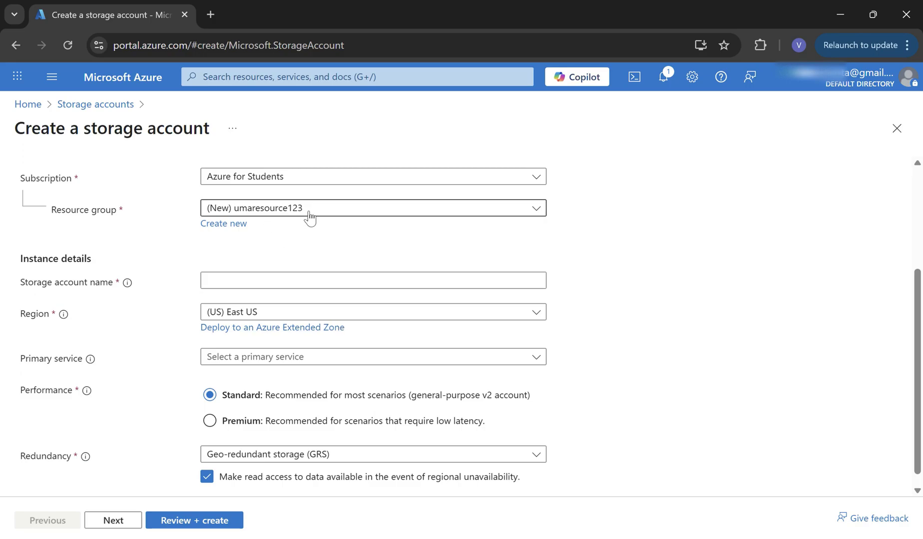
left_click(248, 291)
type("uma")
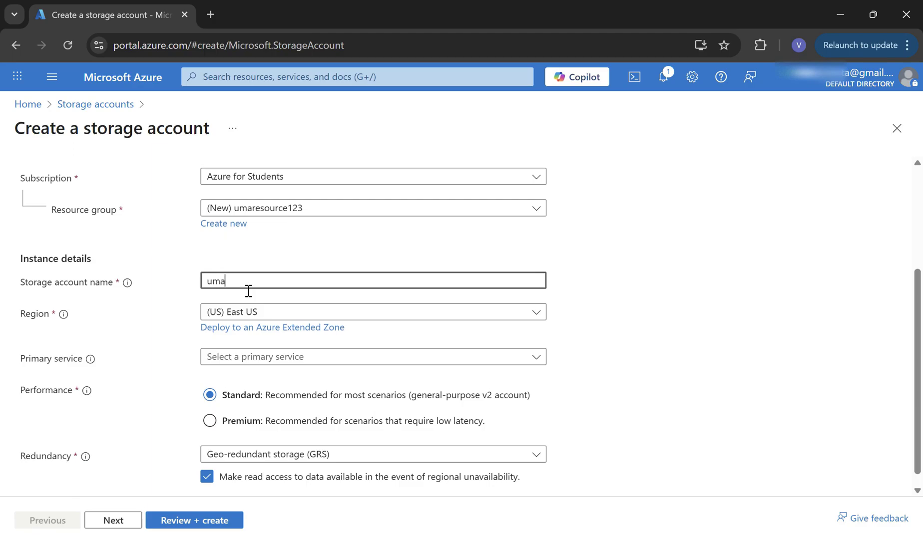
type("storag")
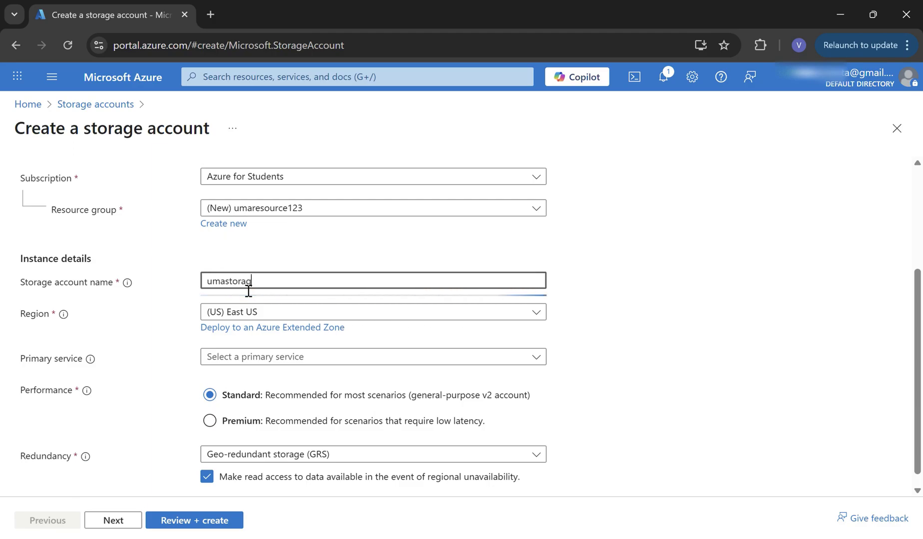
type("e123")
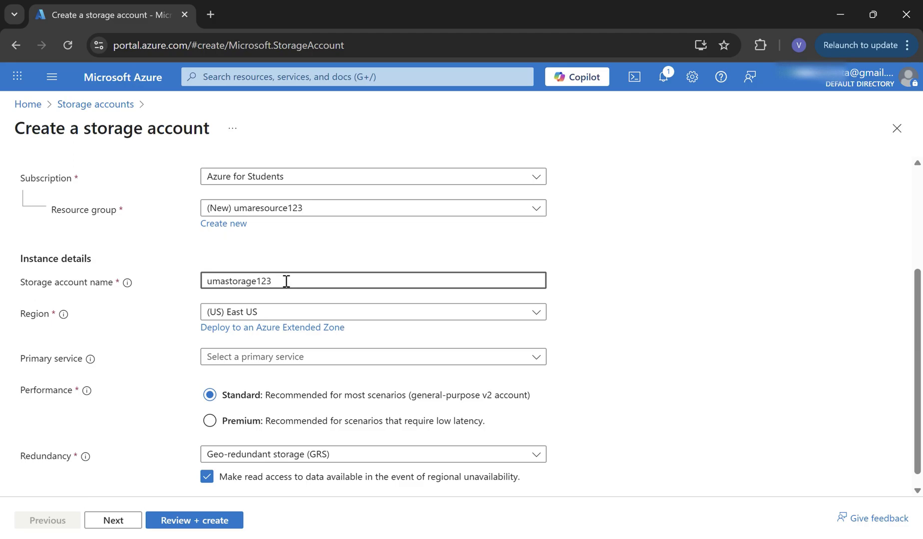
- Set the primary service to Azure Blob Storage or Azure Data Lake Storage Gen 2
scroll(286, 281, "down", 1)
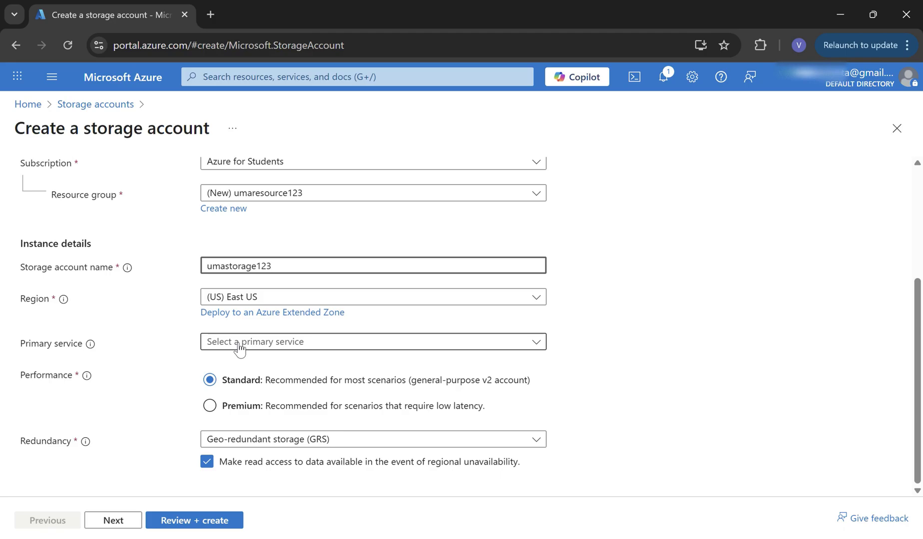
left_click(537, 342)
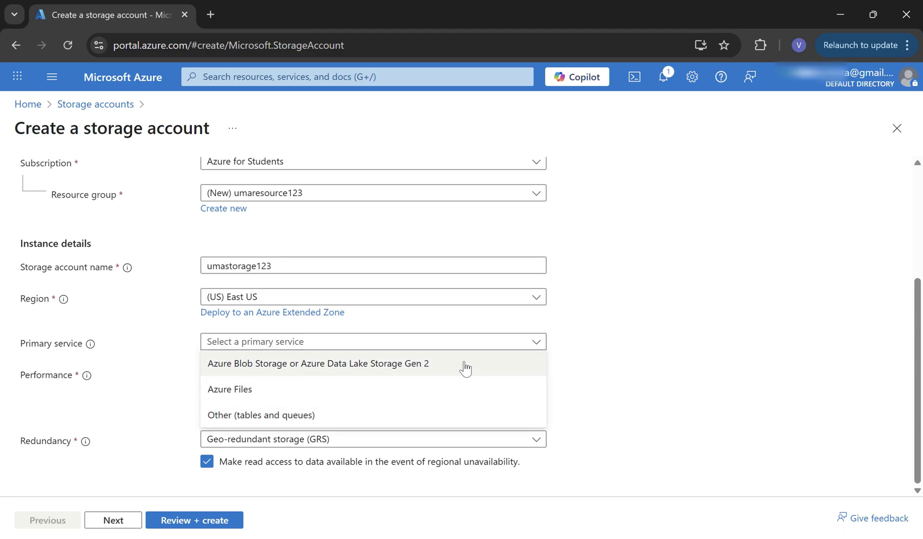
left_click(464, 369)
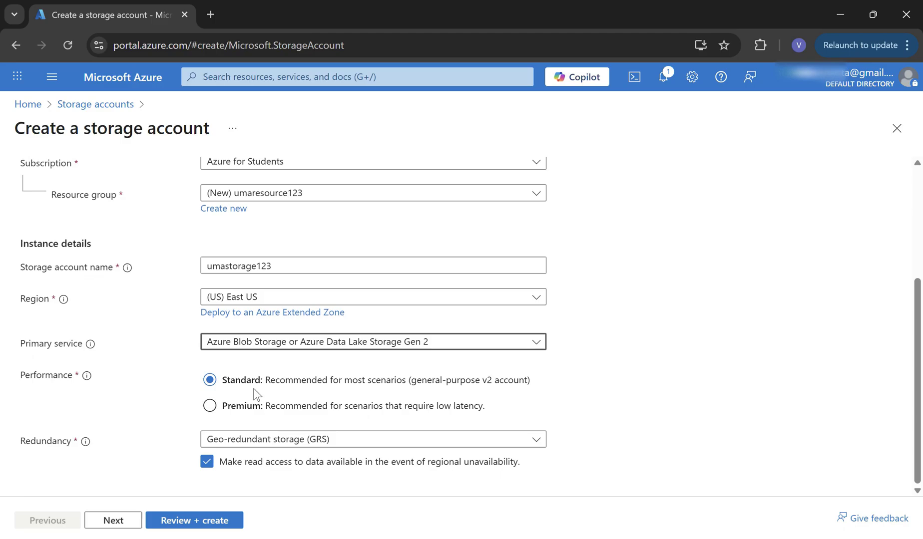
- Choose Standard performance and Geo-redundant storage (GRS) redundancy, without read access during regional unavailability
left_click(210, 406)
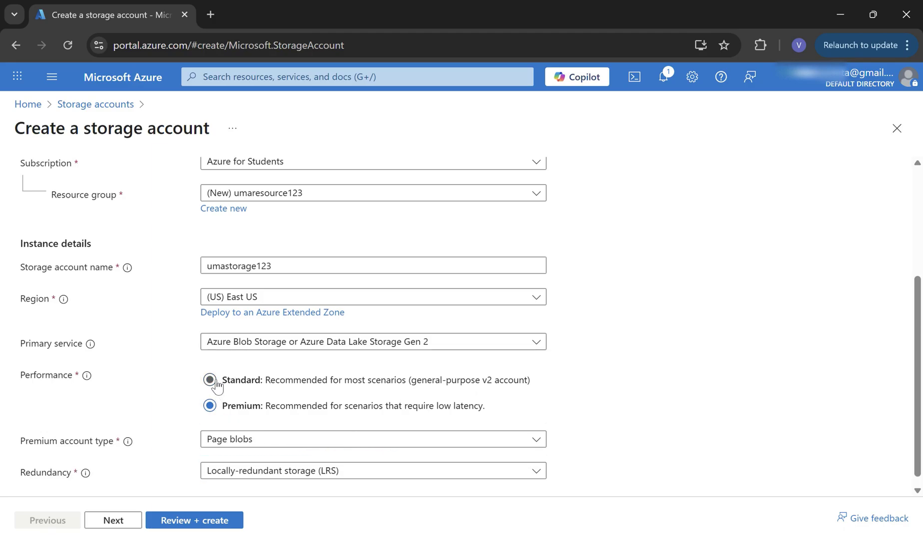
left_click(212, 380)
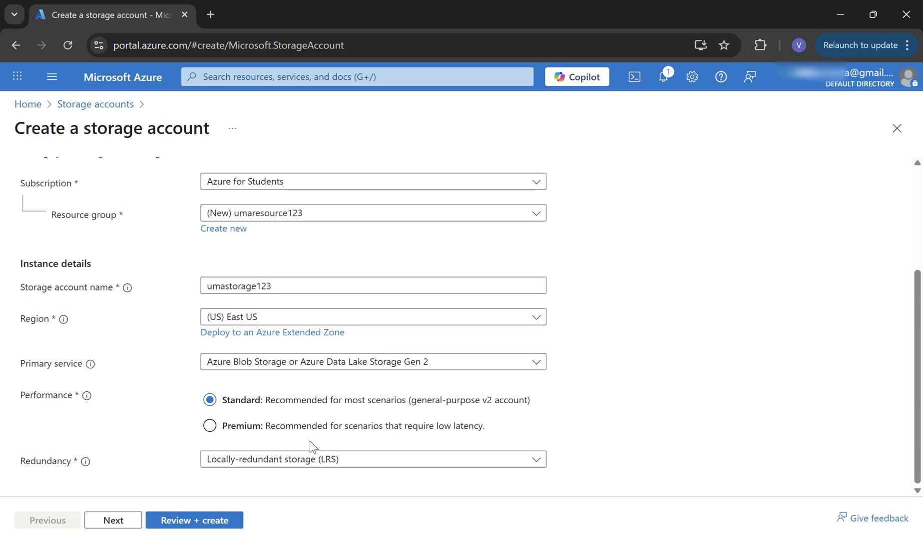
left_click(313, 462)
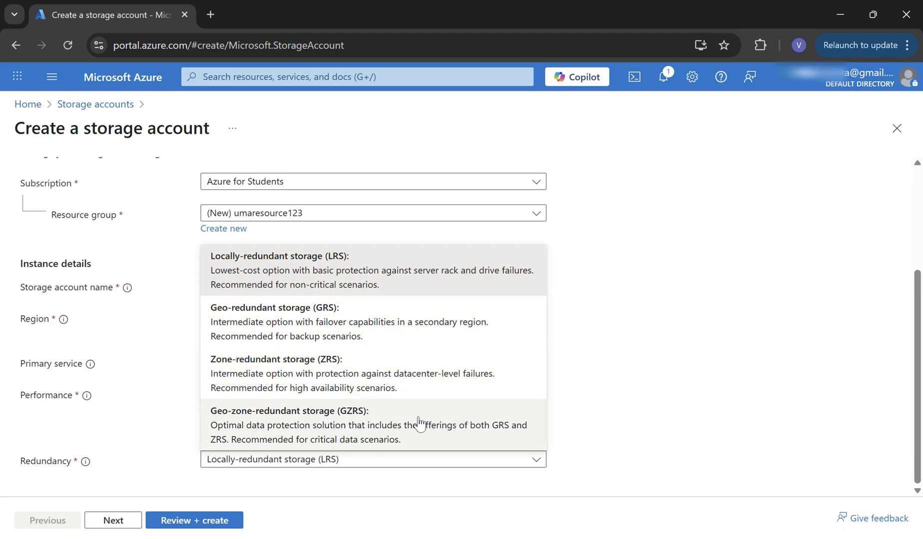
left_click(464, 315)
scroll(278, 451, "down", 1)
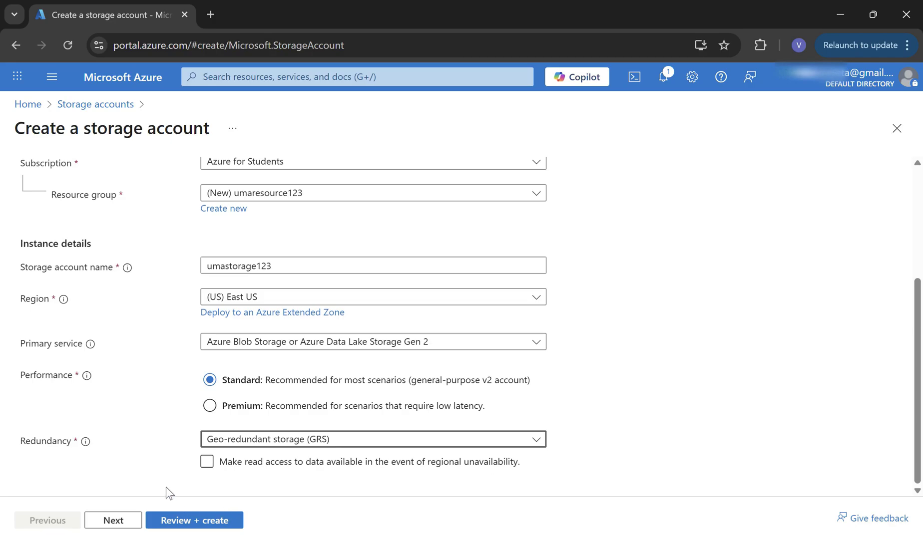
- Go through the Advanced settings, accept the defaults with the Hot access tier, and continue to Networking
left_click(131, 528)
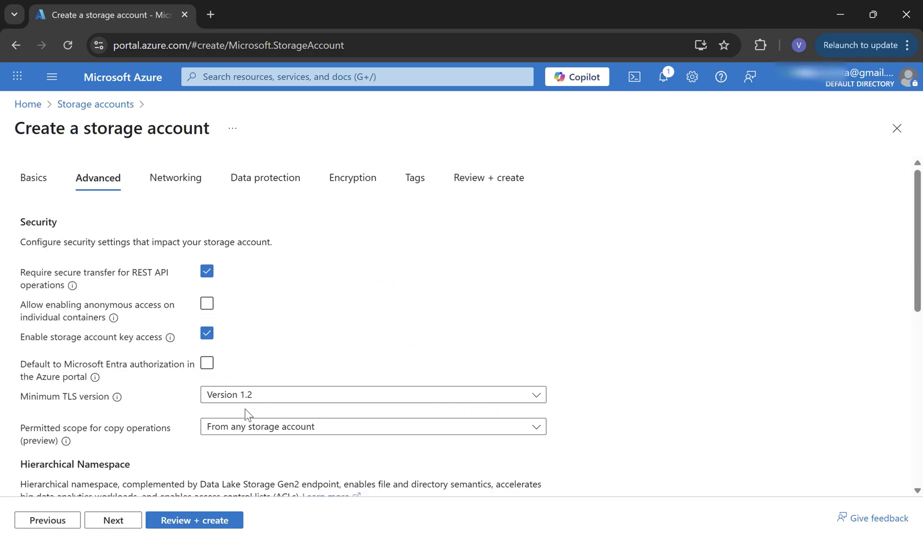
scroll(247, 410, "down", 1)
scroll(246, 407, "down", 2)
scroll(247, 408, "up", 1)
scroll(246, 408, "down", 1)
scroll(247, 407, "down", 5)
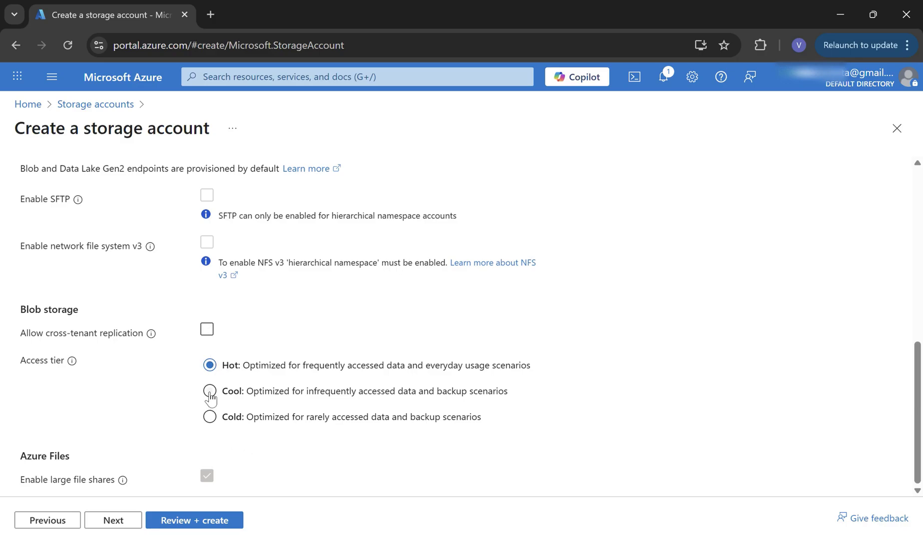
left_click(129, 529)
- Accept the default Networking settings with public access enabled from all networks and Microsoft network routing, and continue to Data protection
scroll(288, 320, "down", 2)
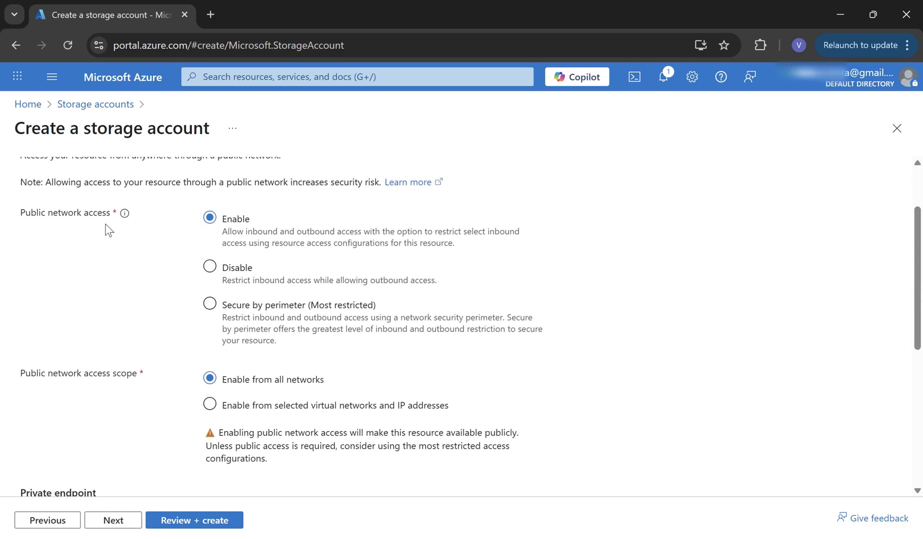
scroll(150, 232, "down", 1)
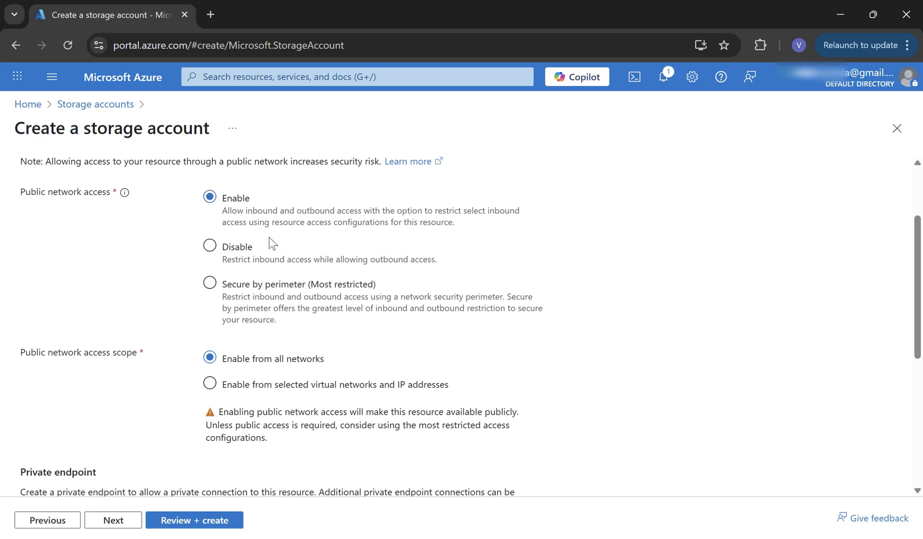
scroll(226, 327, "down", 4)
scroll(227, 326, "down", 2)
left_click(121, 525)
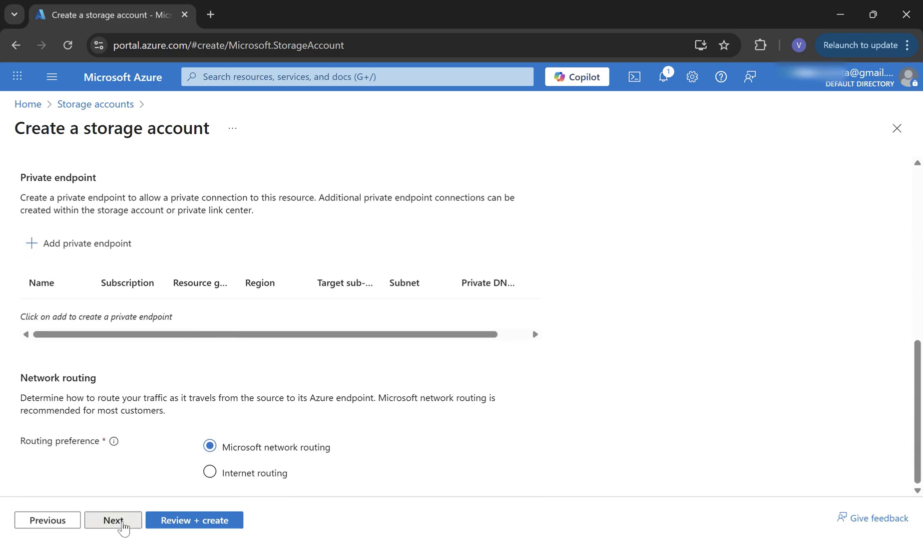
- Accept the default Data protection, Encryption and Tags settings and proceed to the final review
scroll(248, 351, "down", 6)
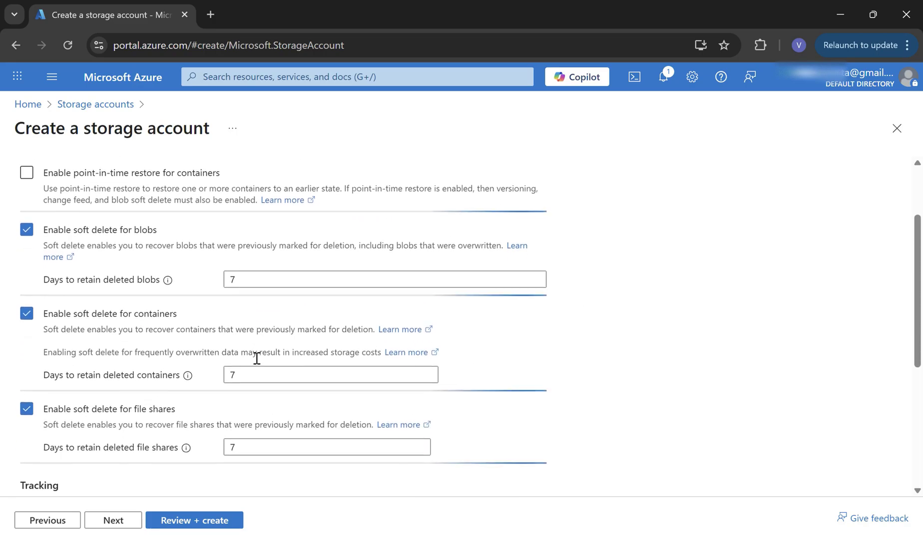
left_click(128, 527)
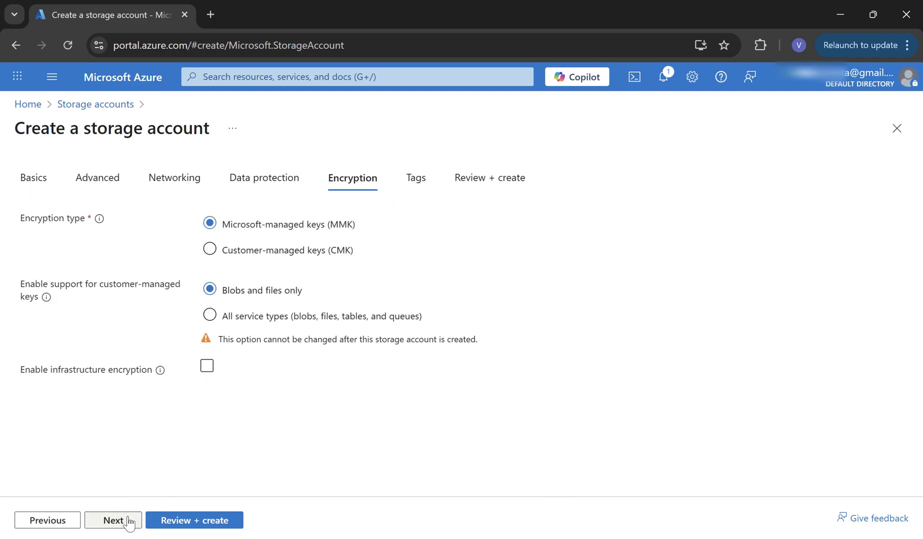
left_click(128, 522)
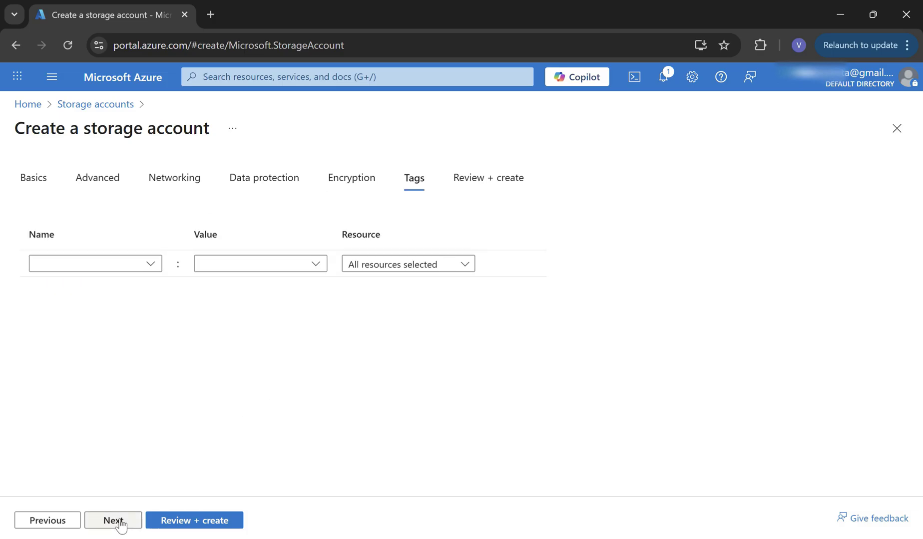
left_click(118, 525)
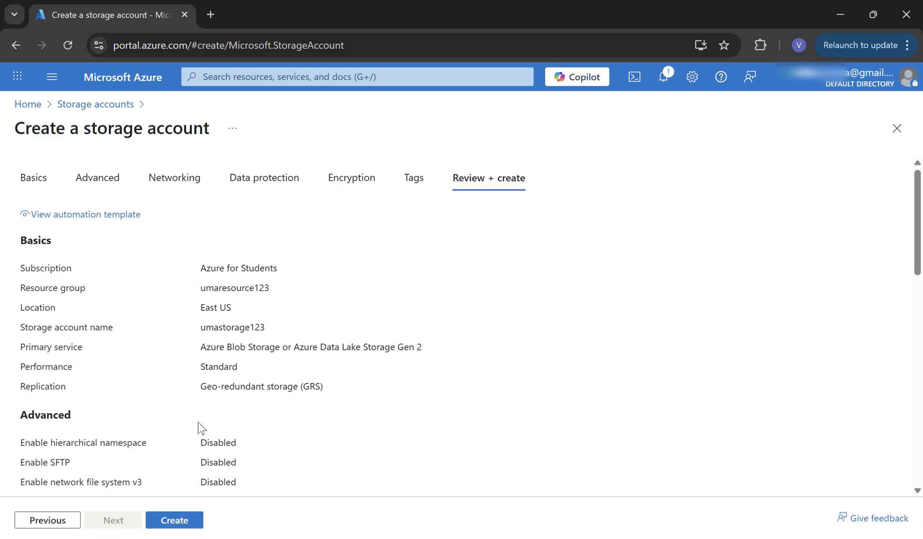
- Check the configuration summary for umastorage123 and create the storage account
scroll(184, 340, "down", 2)
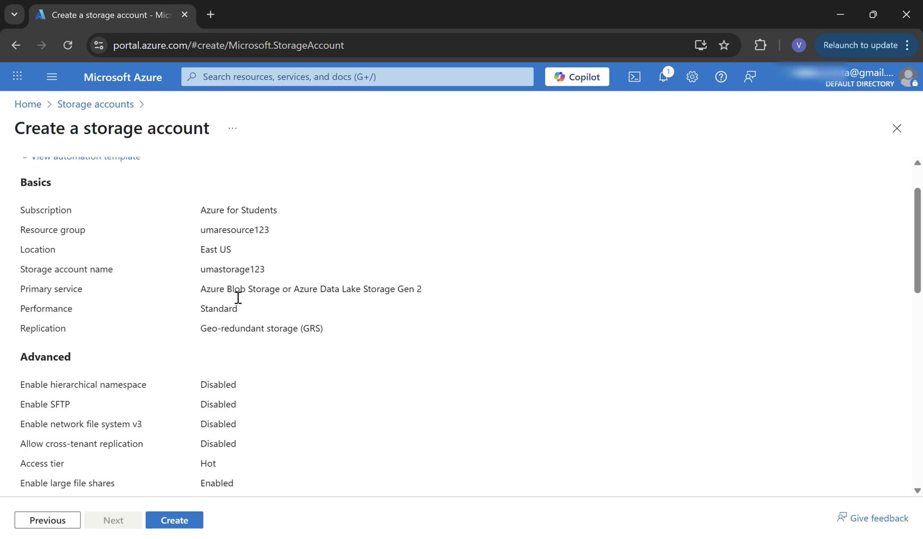
scroll(236, 300, "down", 3)
scroll(236, 299, "down", 9)
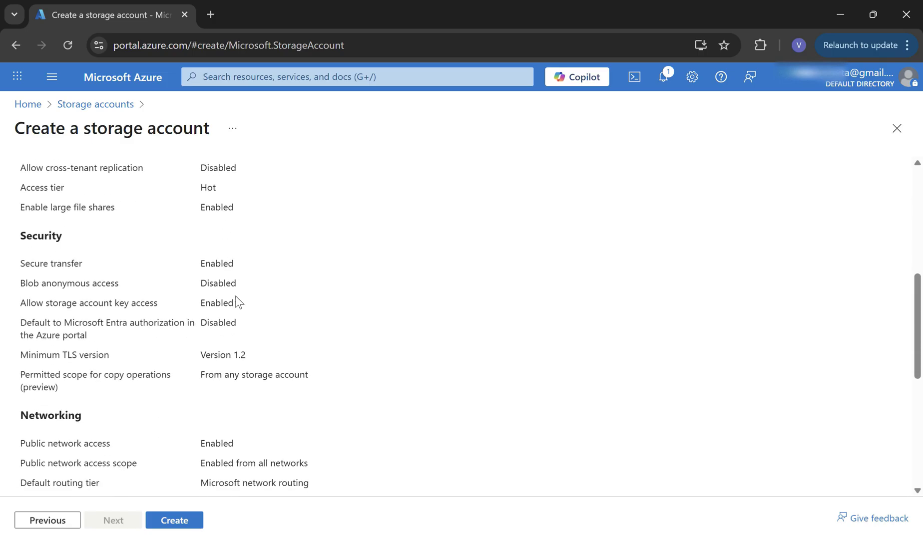
left_click(174, 522)
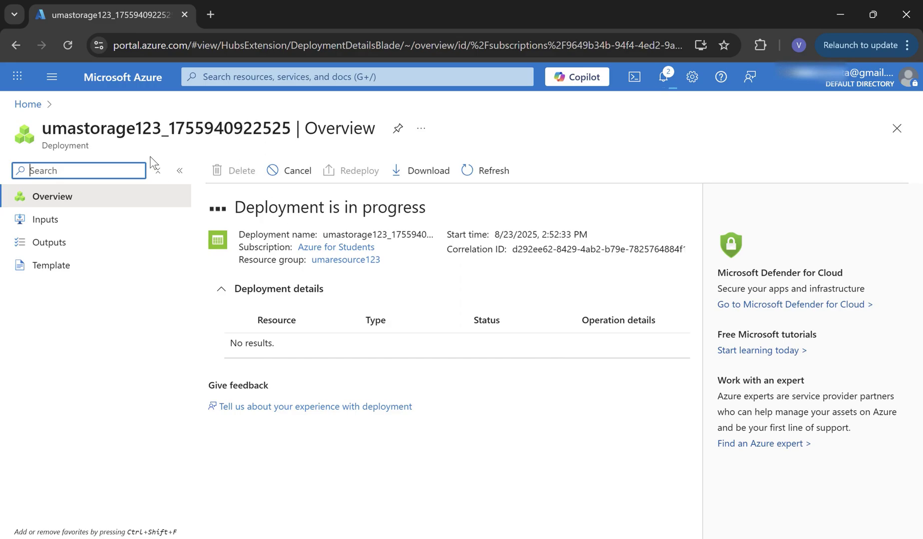
left_click_drag(169, 134, 298, 136)
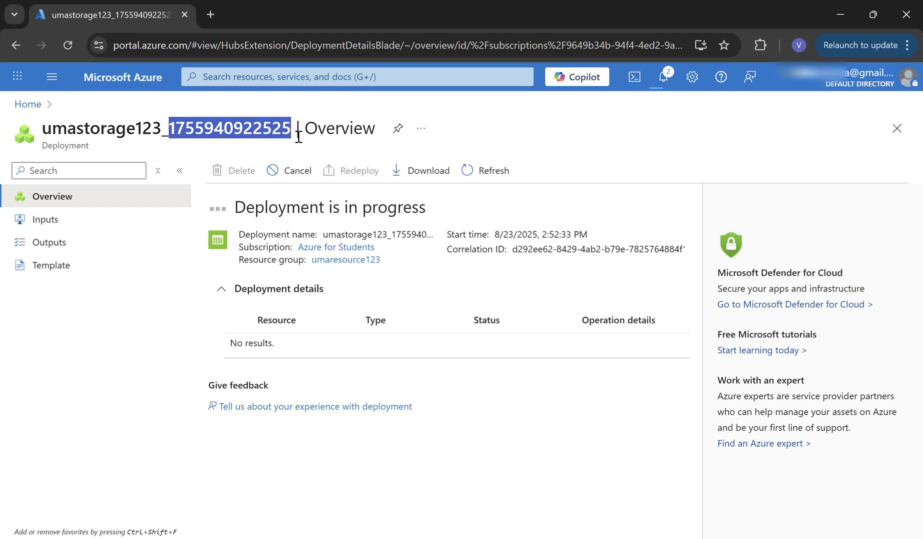
left_click(161, 131)
left_click_drag(153, 130, 41, 131)
left_click(166, 132)
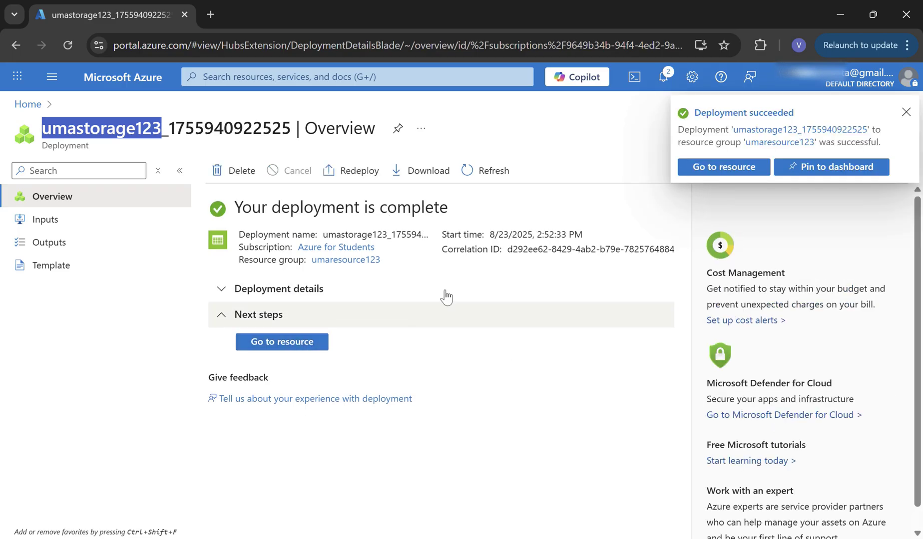
- Open the newly deployed umastorage123 storage account resource
left_click(709, 172)
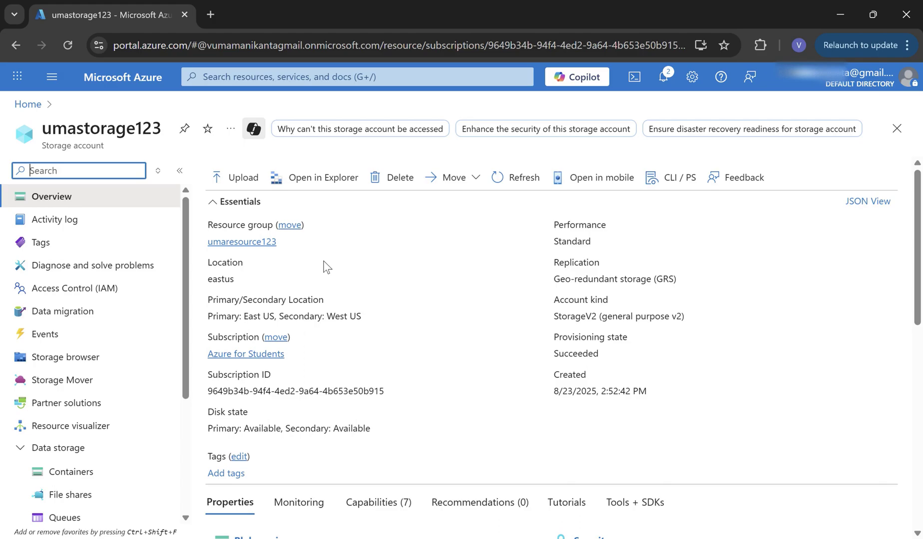
left_click(232, 183)
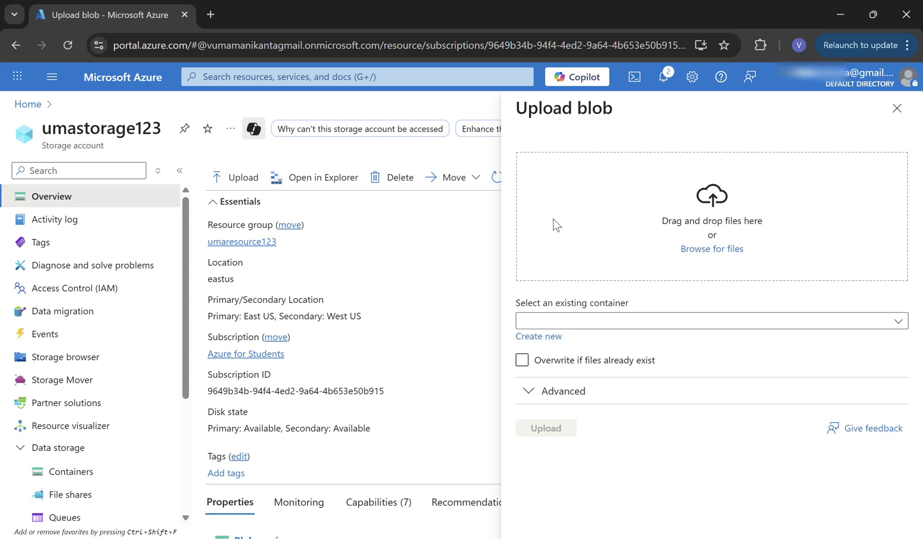
left_click(604, 327)
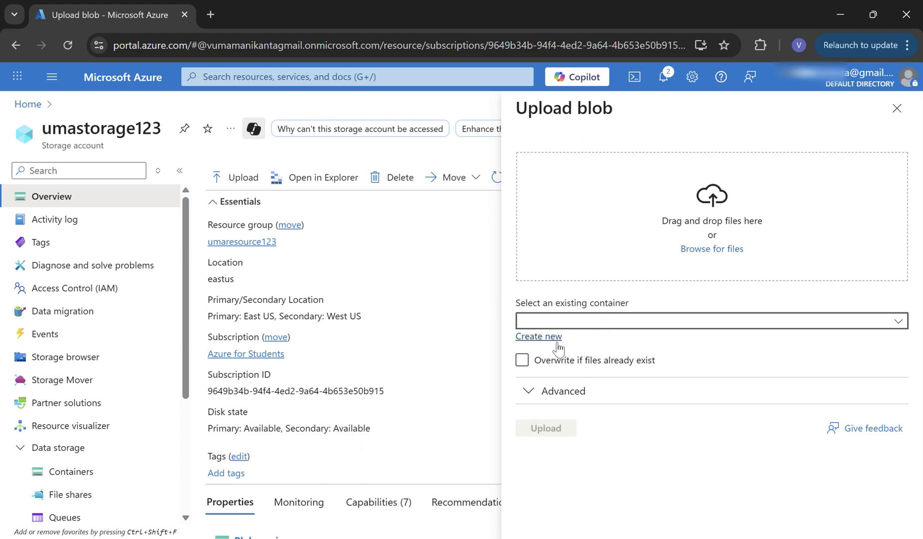
left_click(465, 299)
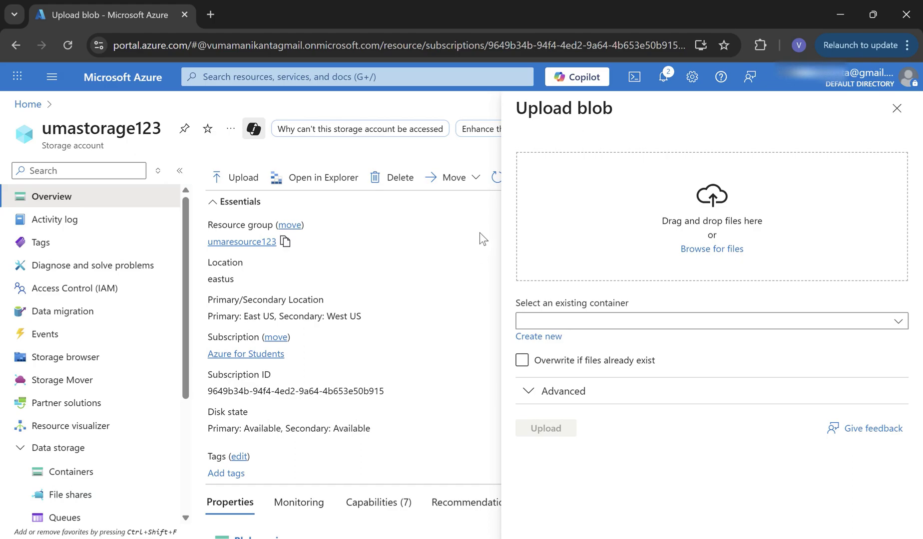
left_click(897, 108)
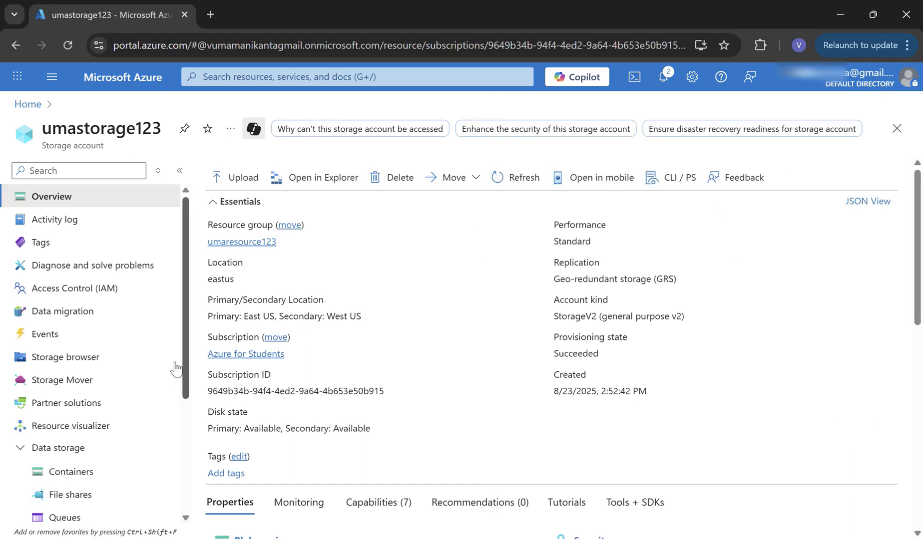
- Create a blob container named umacontainer123 in the storage account, keeping the private access level
scroll(87, 448, "down", 3)
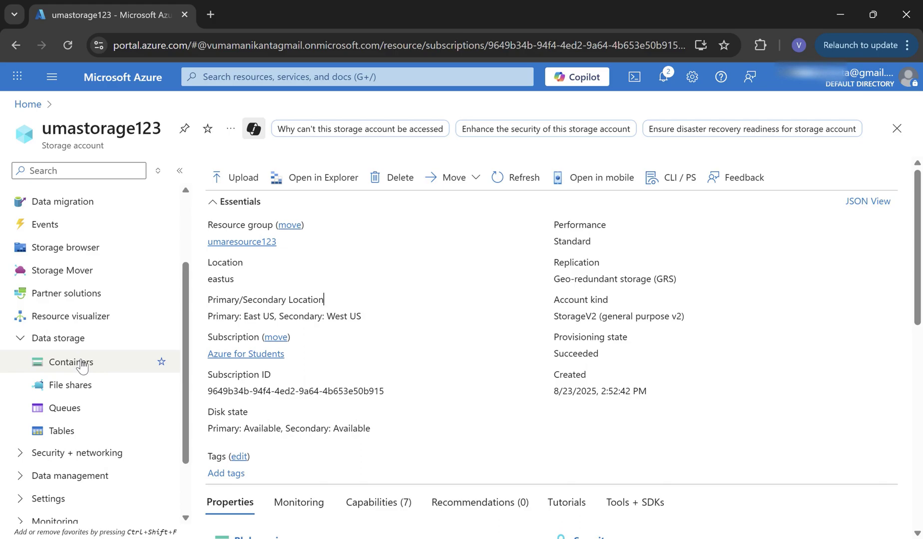
left_click(82, 367)
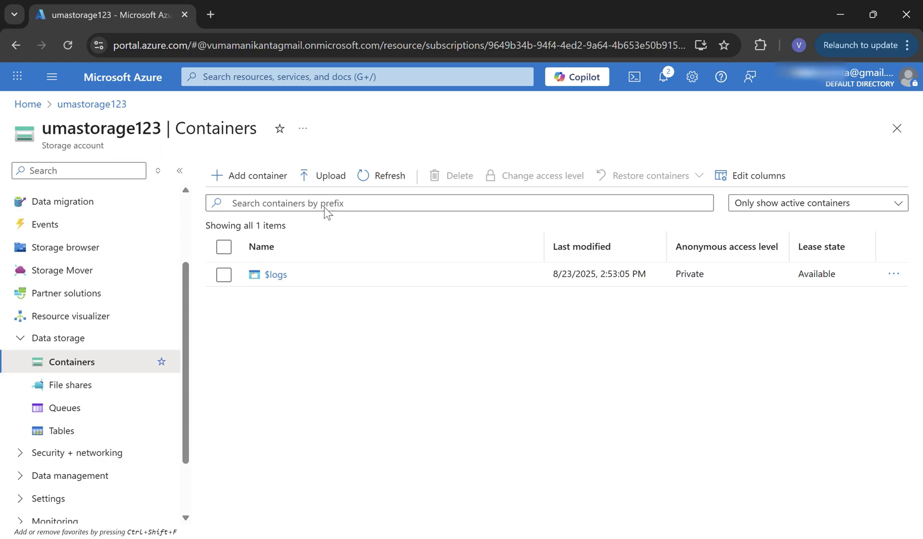
left_click(240, 180)
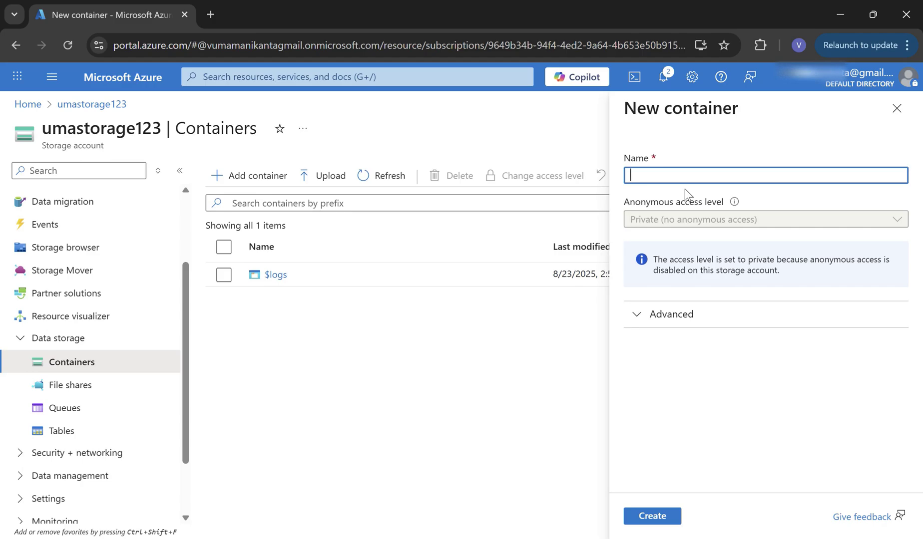
type("umacon")
left_click(705, 225)
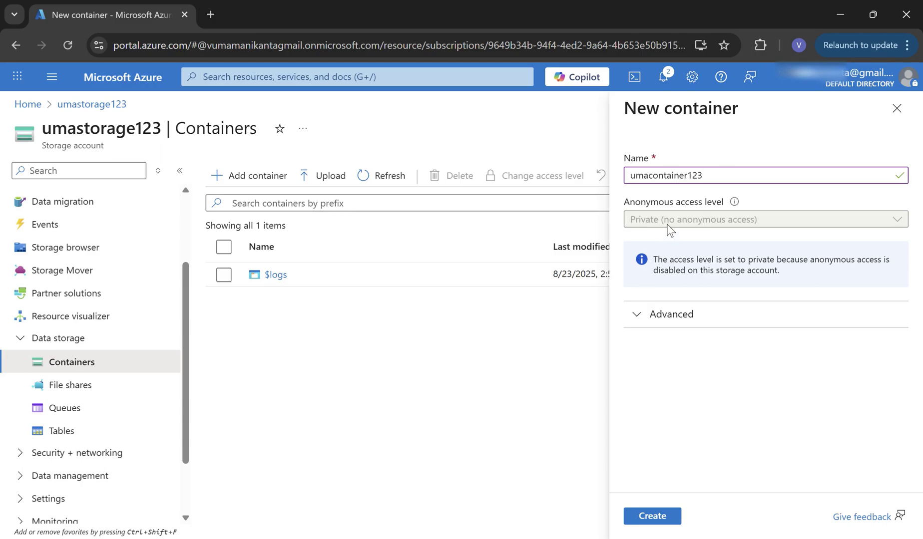
left_click(653, 516)
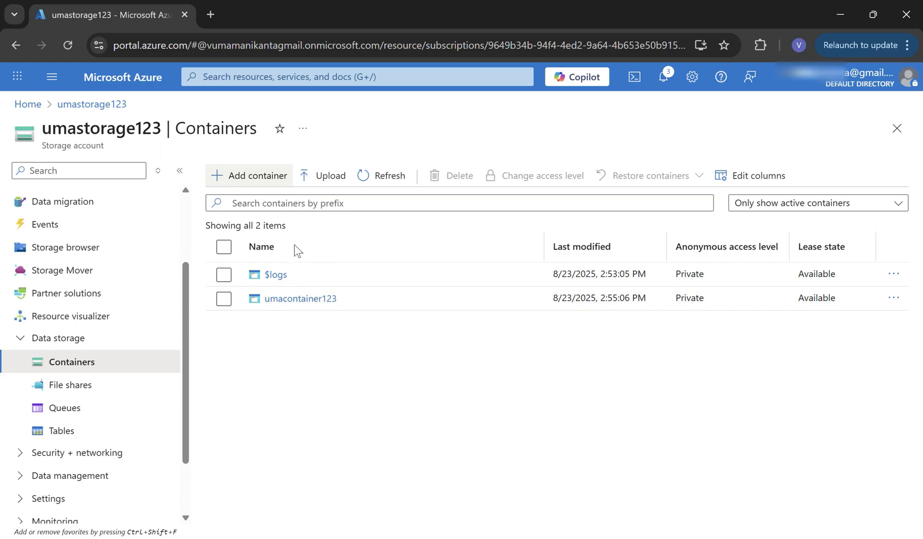
- Upload PYTHON PROGRAMMING NOTES.pdf into umacontainer123 with overwriting of existing files enabled
left_click(316, 302)
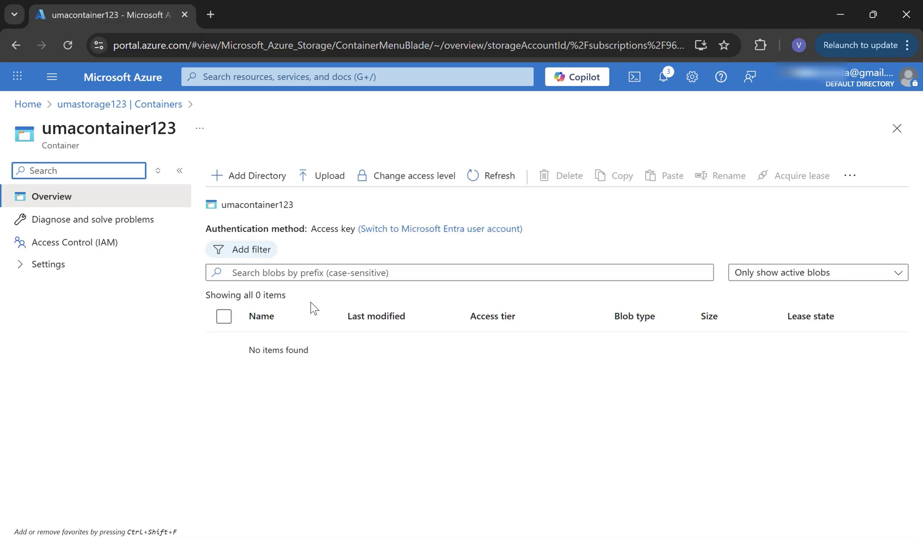
left_click(322, 184)
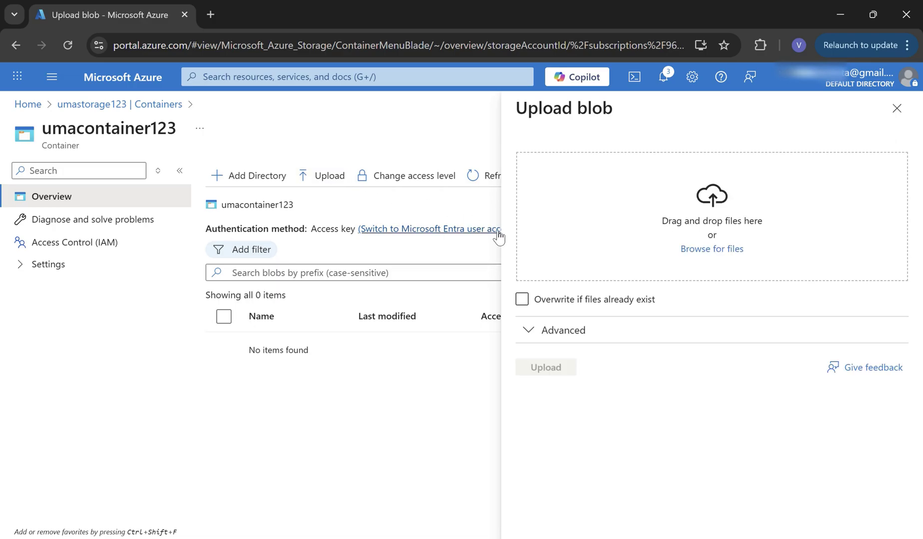
left_click(704, 255)
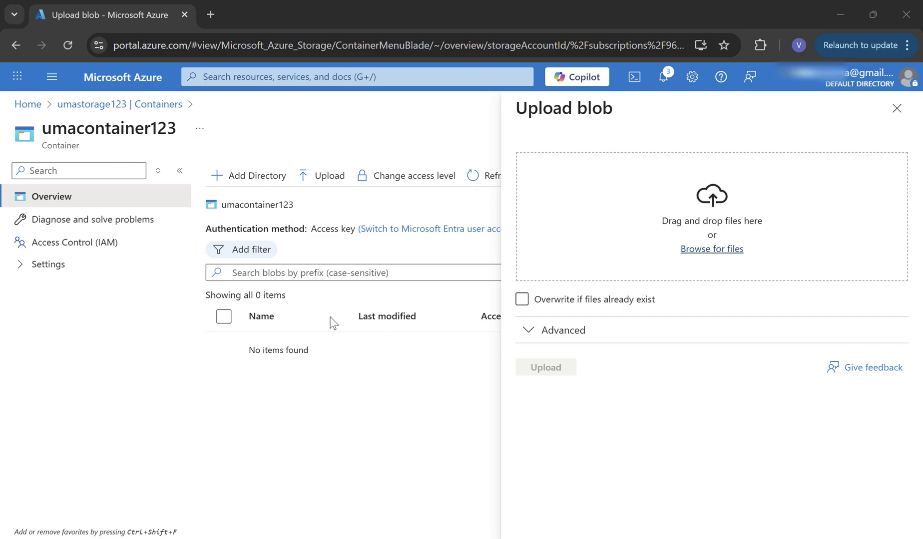
left_click(617, 301)
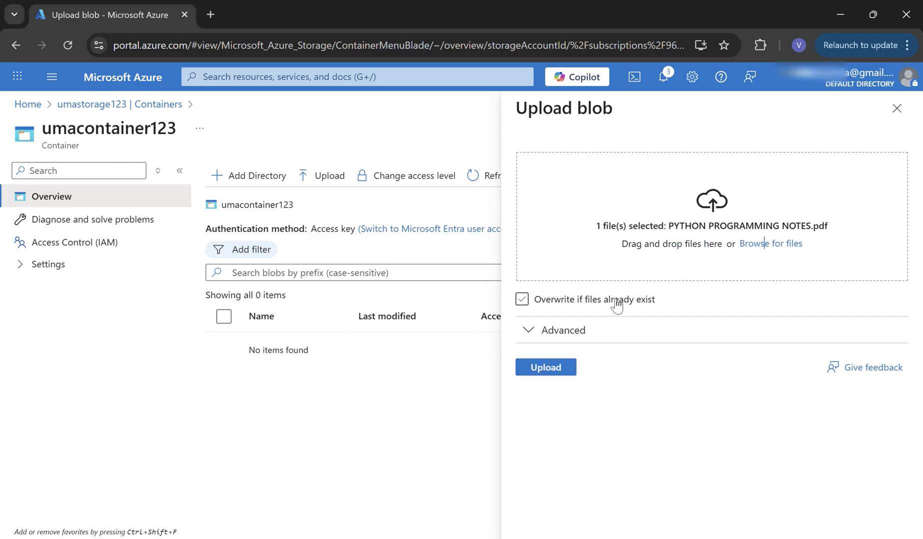
left_click(556, 370)
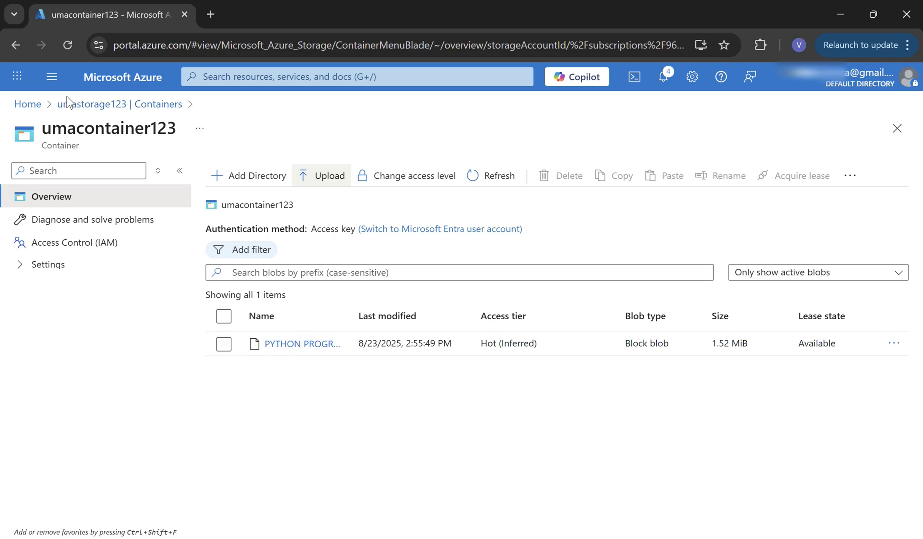
- Return to the portal home and reach umacontainer123 through resource group umaresource123 and storage account umastorage123 to check the uploaded PDF
left_click(35, 105)
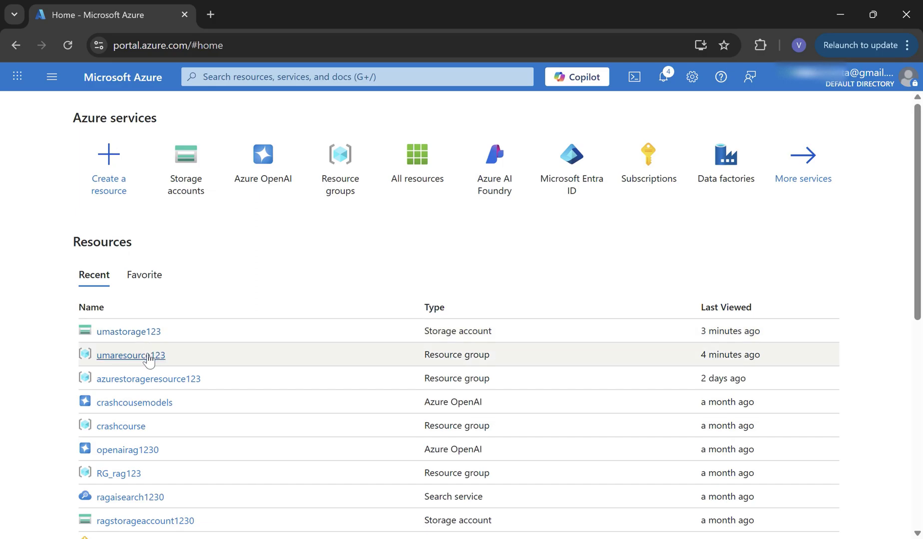
mouse_move(148, 358)
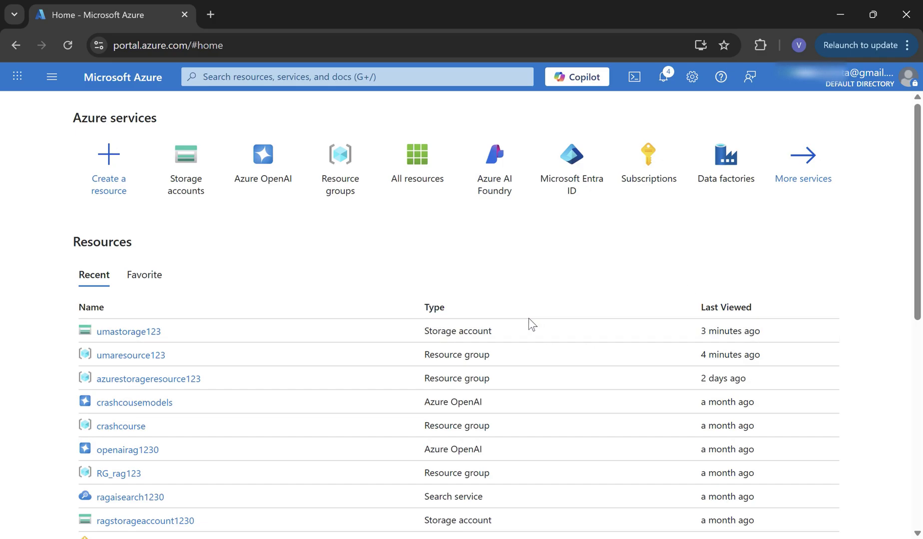
left_click(158, 357)
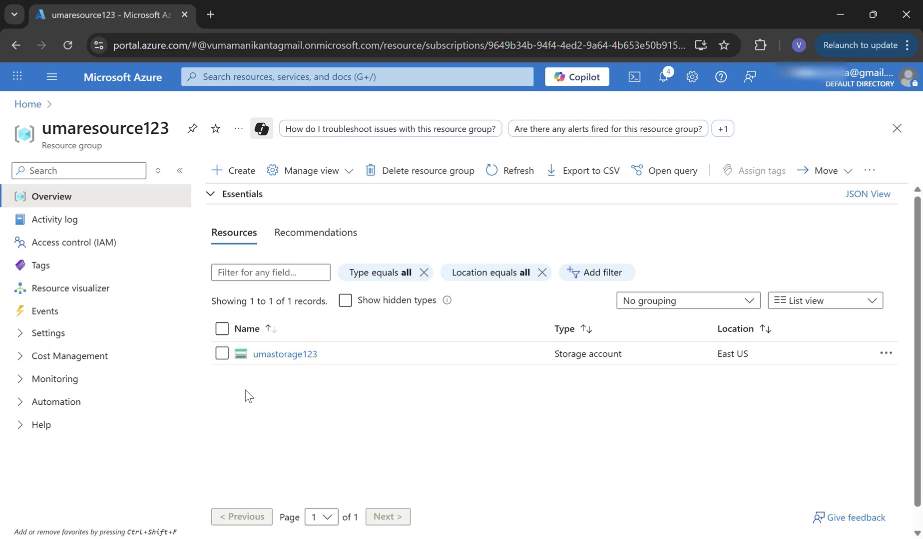
left_click(301, 355)
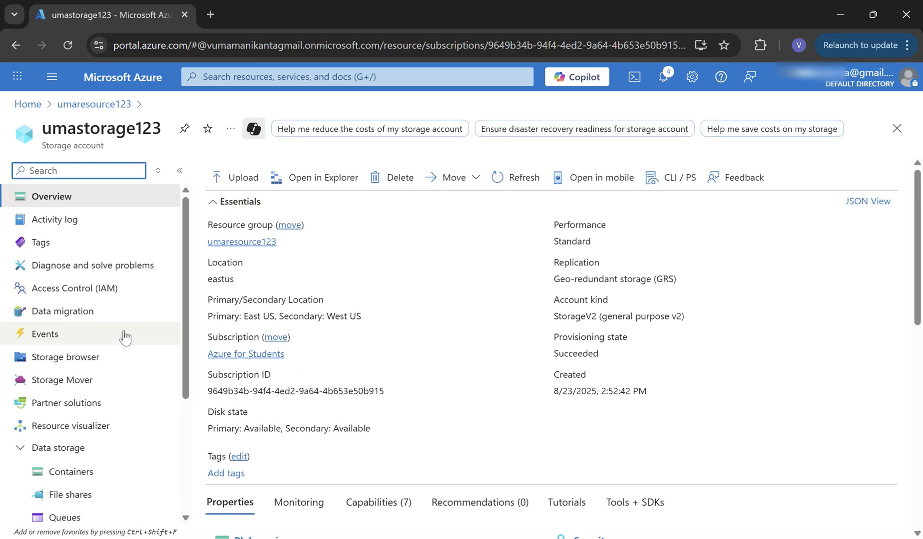
scroll(124, 338, "down", 2)
left_click(90, 393)
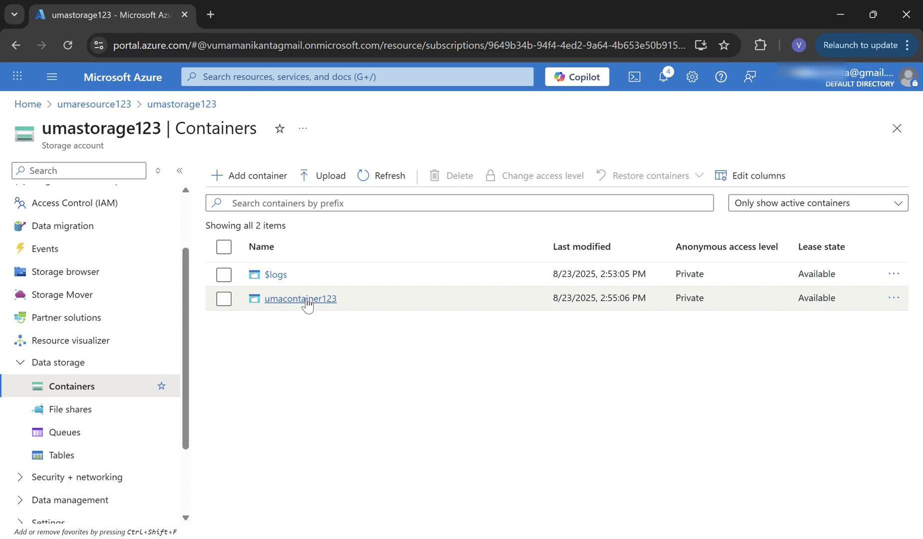
left_click(304, 302)
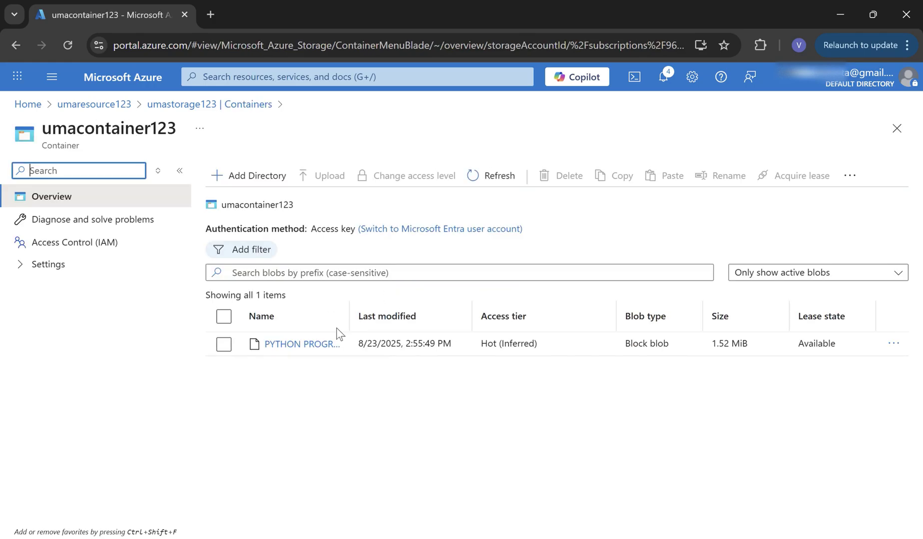